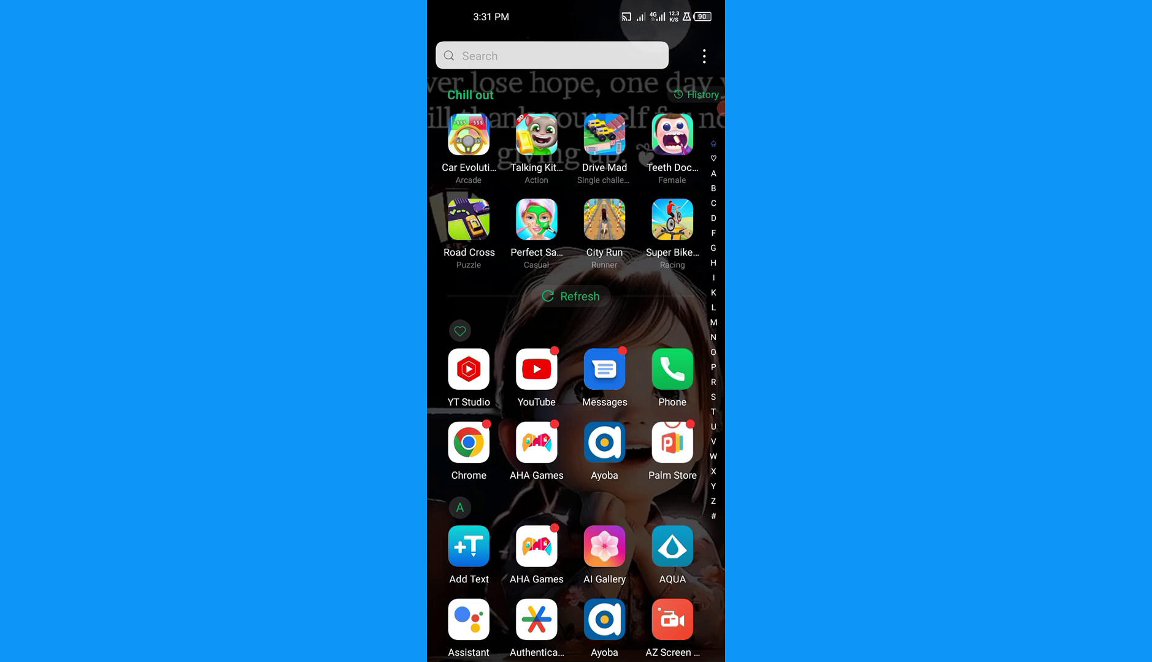
# Step: Find Tonkeeper via a 'Ton' launcher search and copy its USD₮ receiving address
pyautogui.click(552, 55)
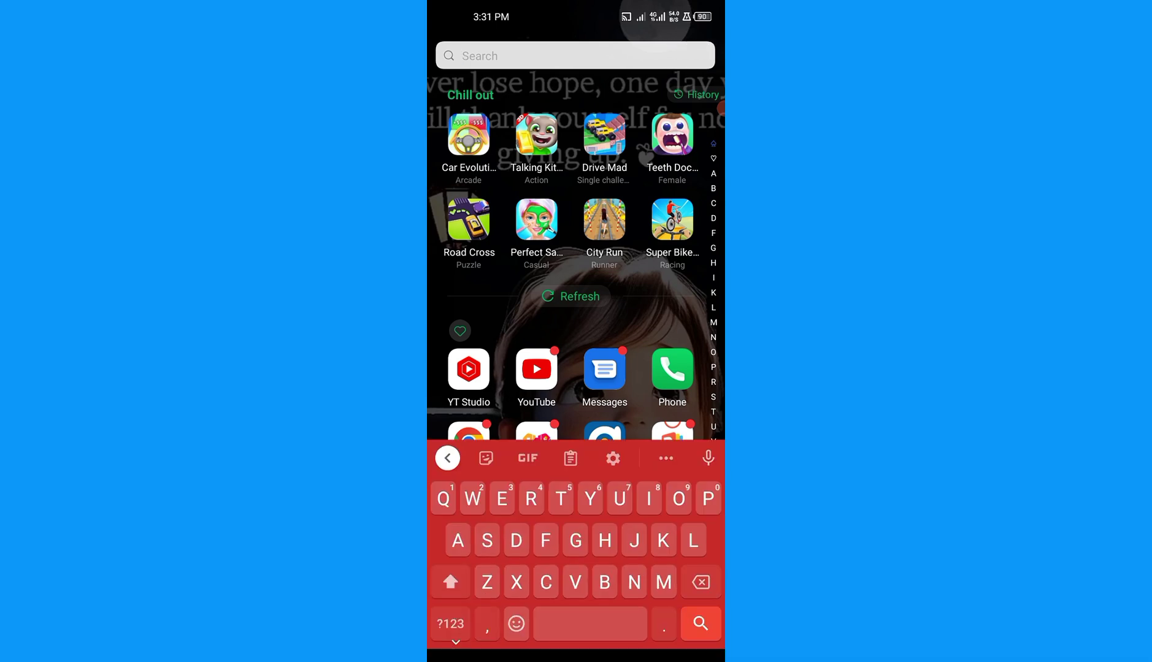
pyautogui.write('Ton')
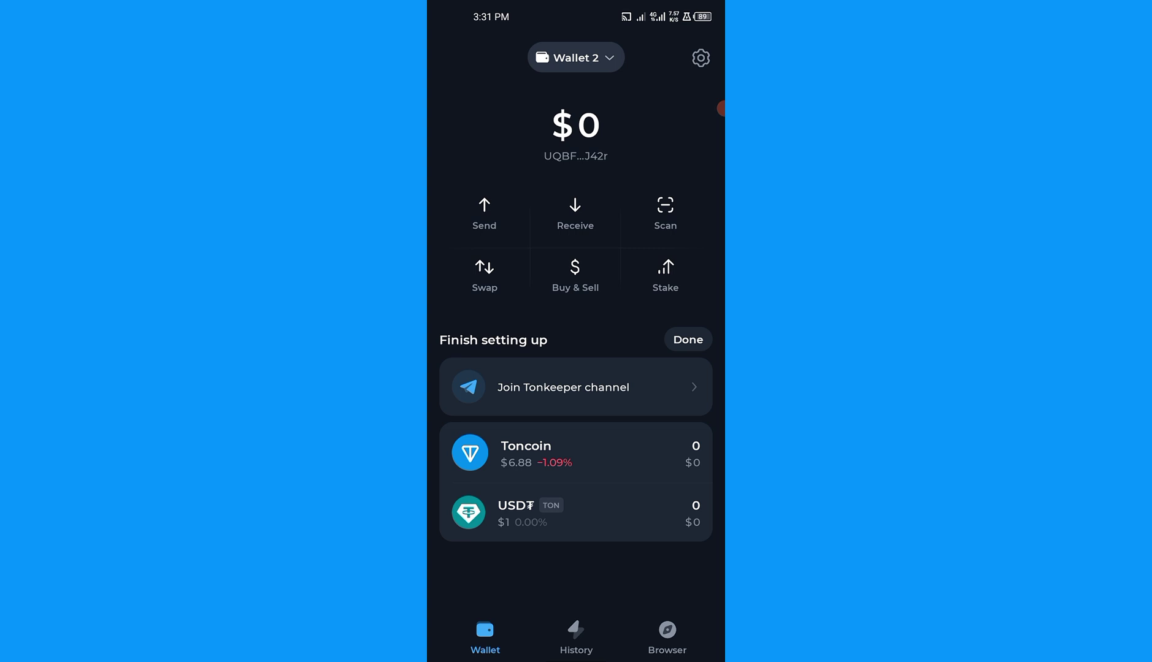
pyautogui.click(521, 512)
pyautogui.click(576, 193)
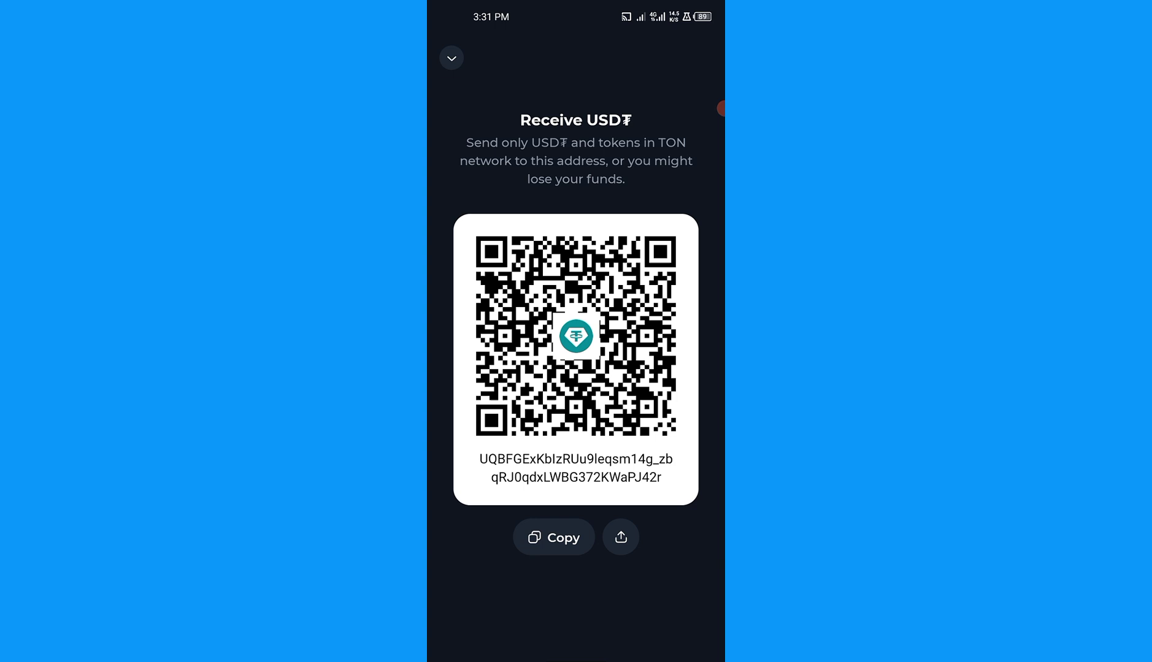
pyautogui.click(553, 537)
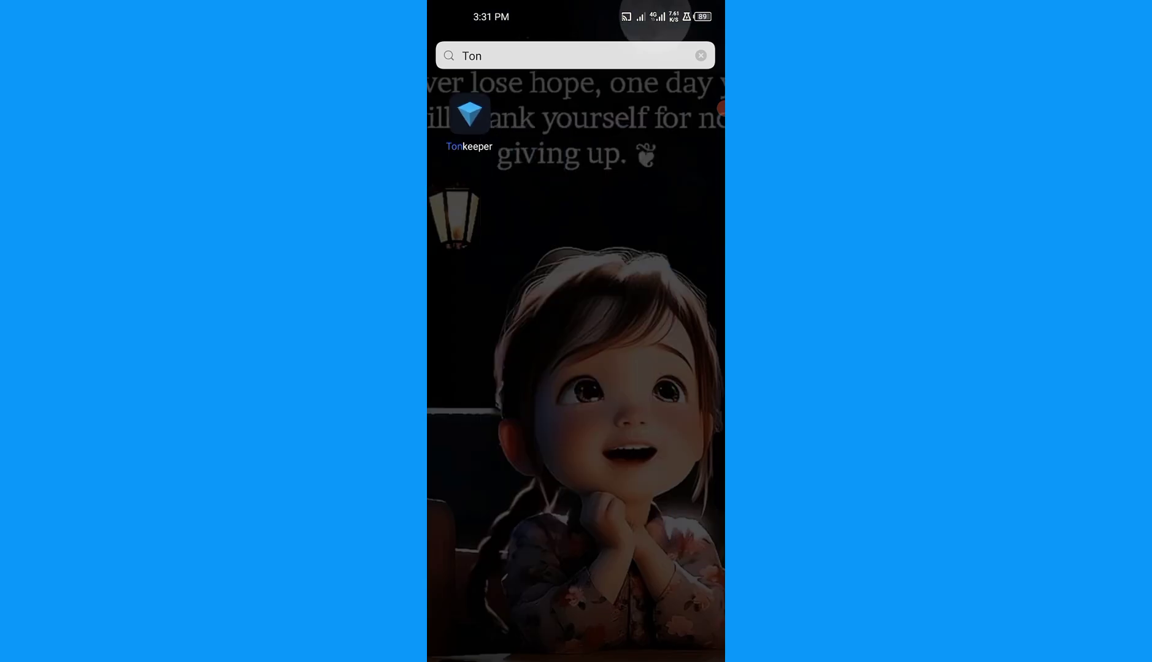
# Step: Replace the launcher search with 'Bybit' and launch the Bybit app
pyautogui.click(483, 55)
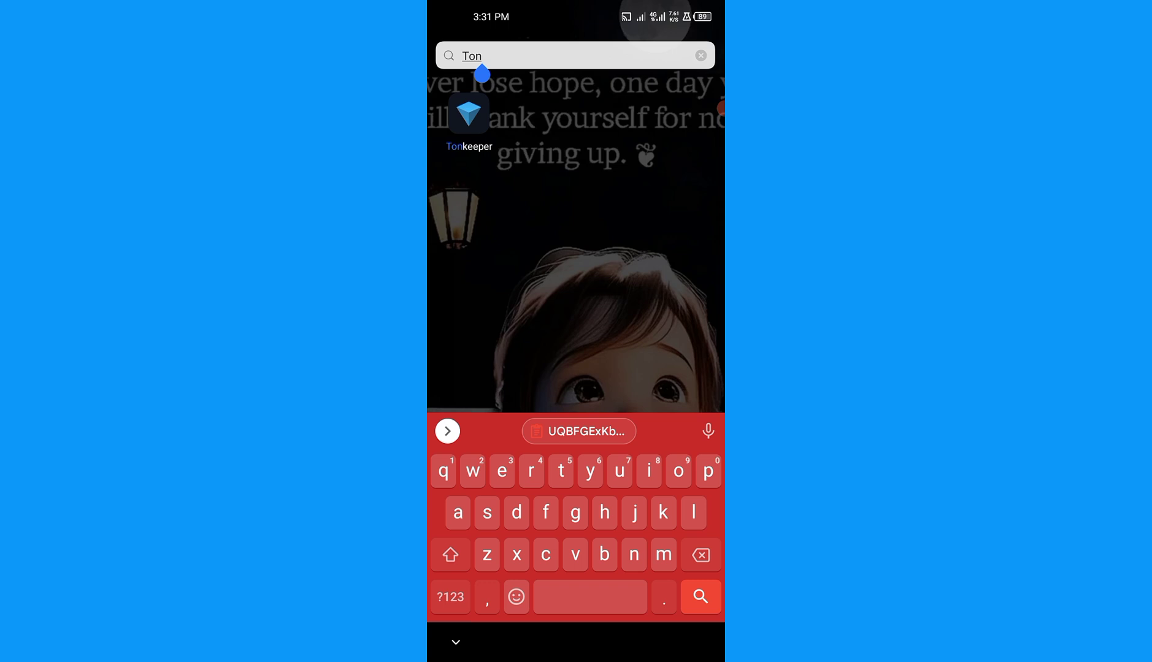
pyautogui.press('BackSpace')
pyautogui.press('BackSpace')
pyautogui.press('BackSpace')
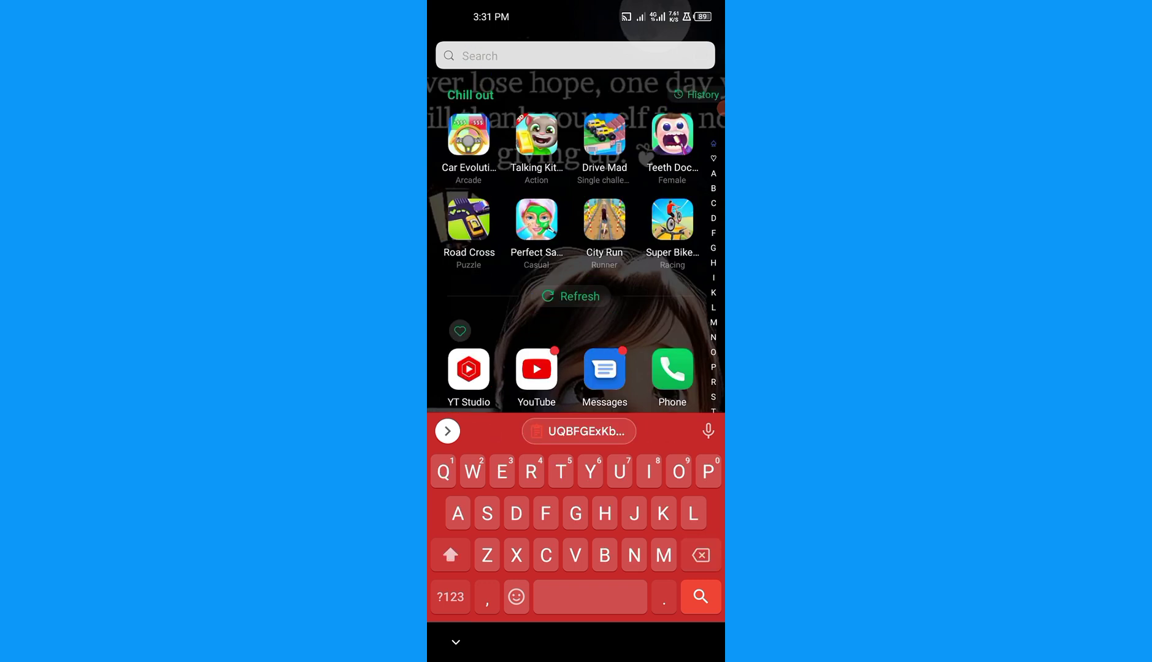
pyautogui.write('Bybi')
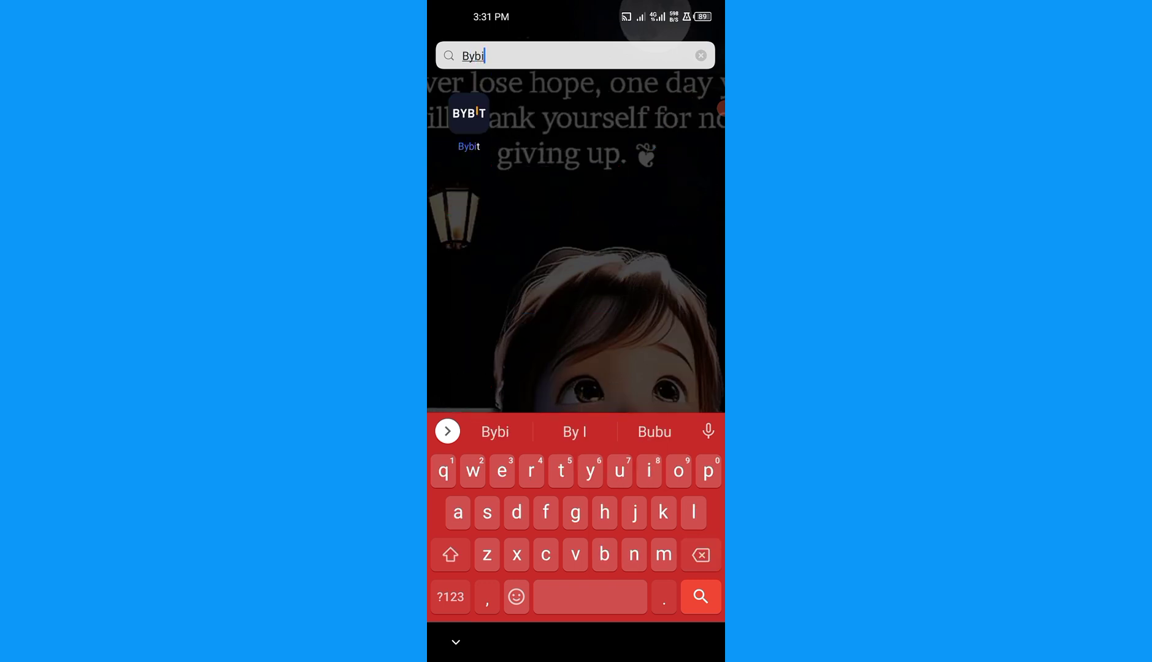
pyautogui.write('t')
pyautogui.click(469, 113)
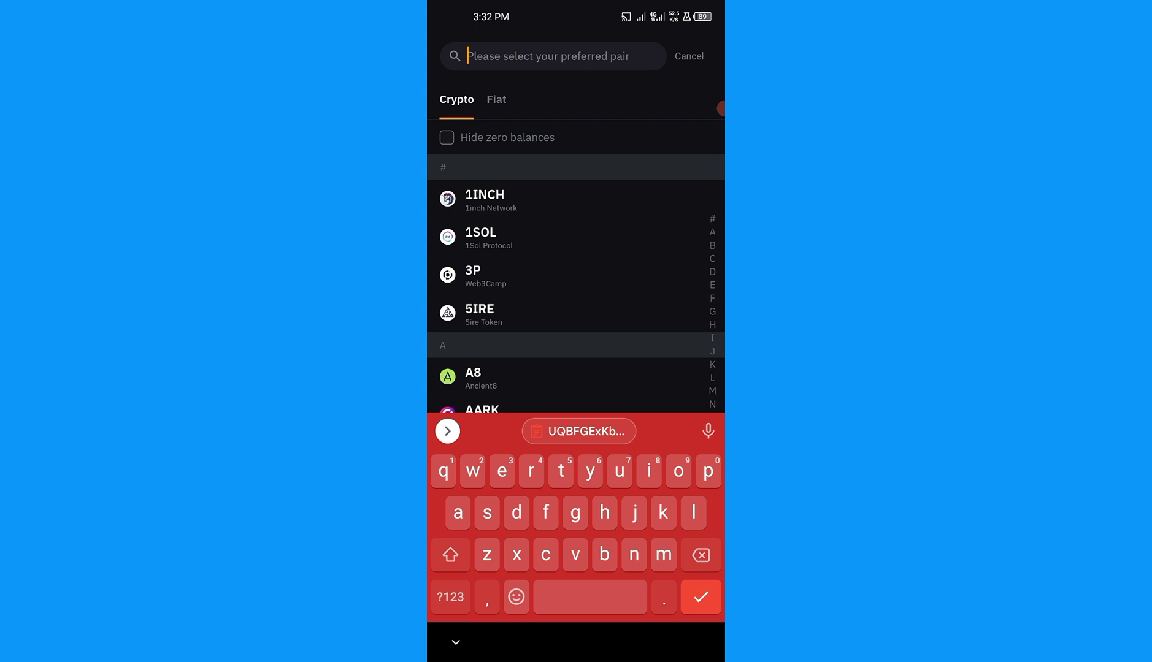
# Step: Search the coin list for 'usdt' to select Tether USDT
pyautogui.write('u')
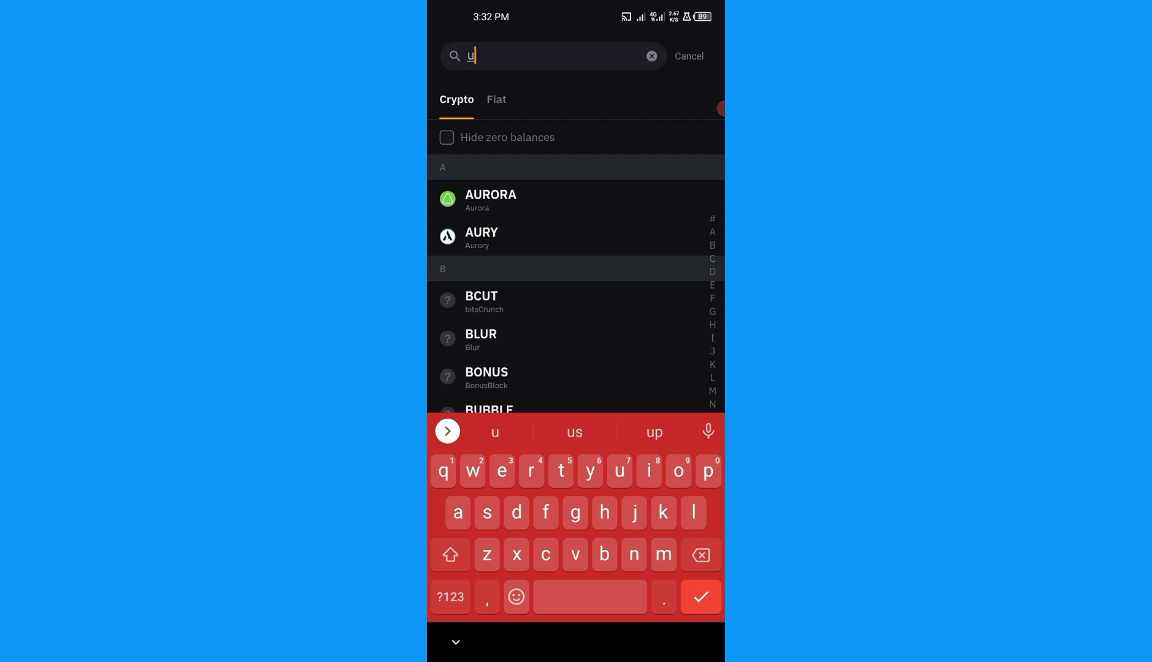
pyautogui.write('sdt')
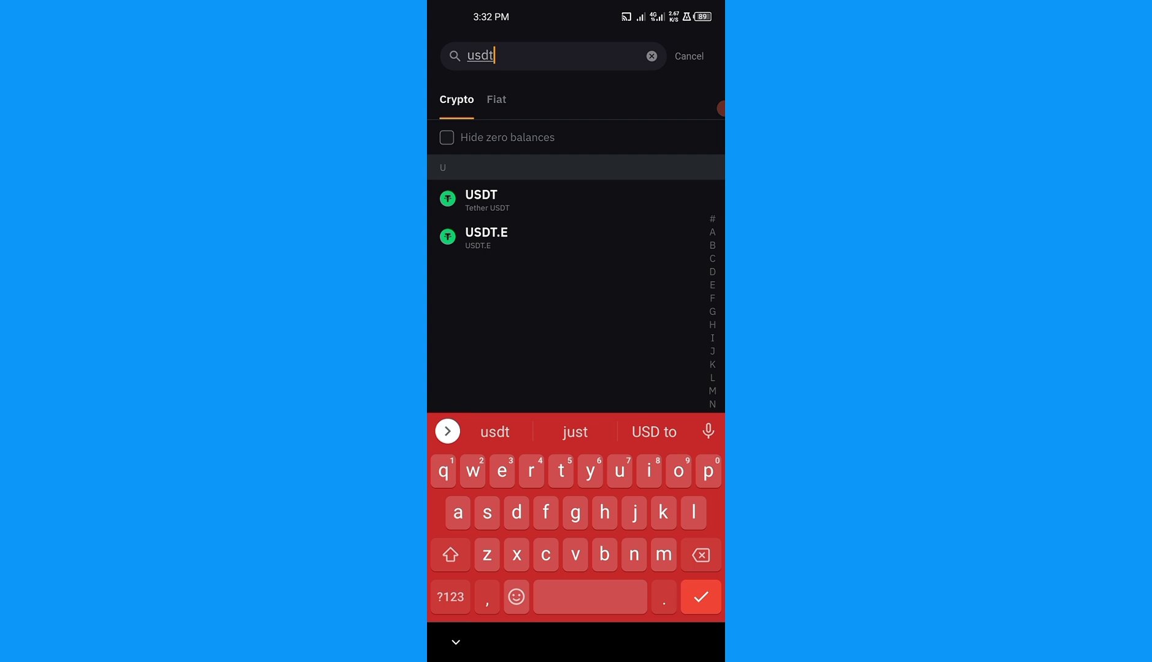
pyautogui.press('Return')
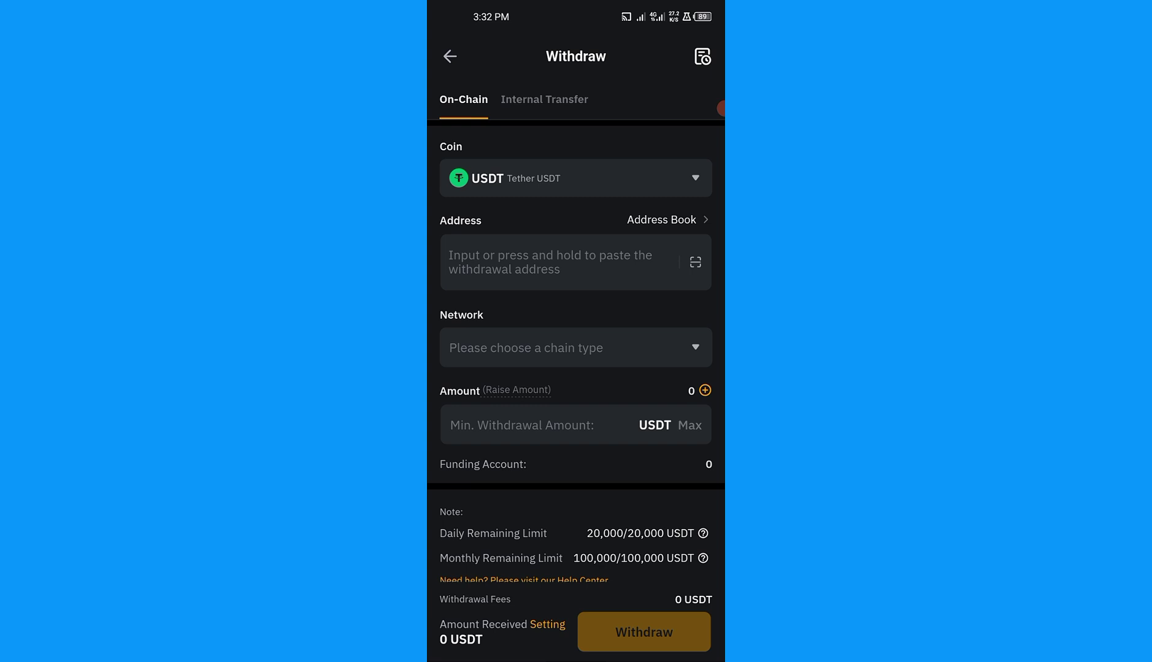
# Step: Paste the Tonkeeper address into the Address field and set the network to TON
pyautogui.click(552, 262)
pyautogui.click(458, 221)
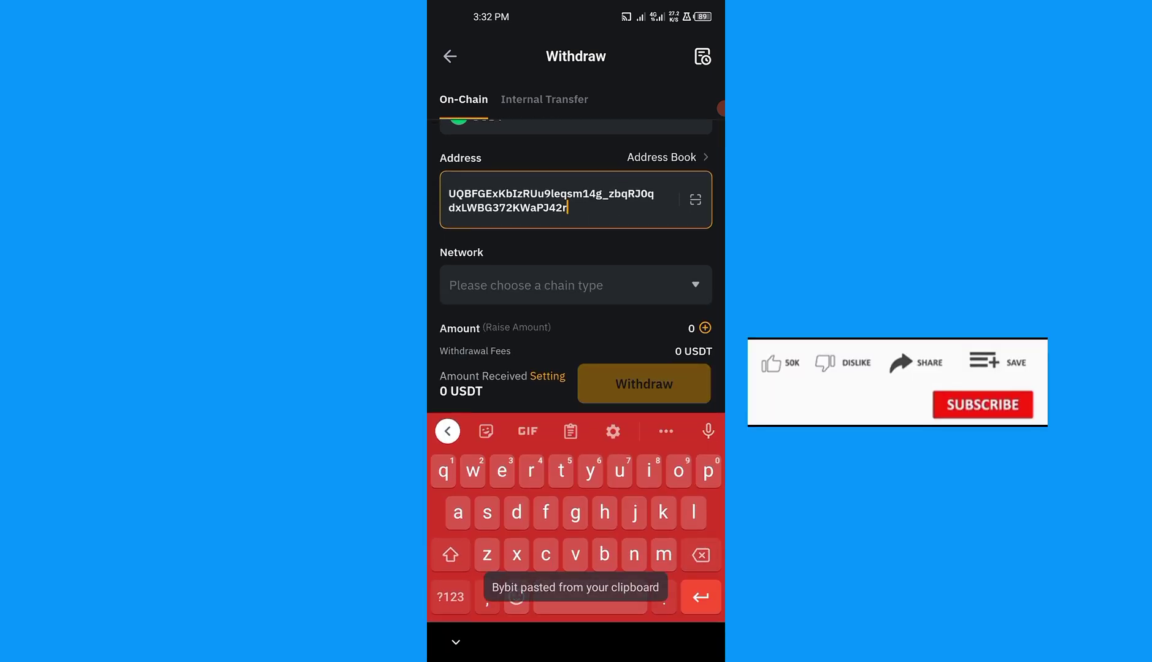
pyautogui.click(575, 285)
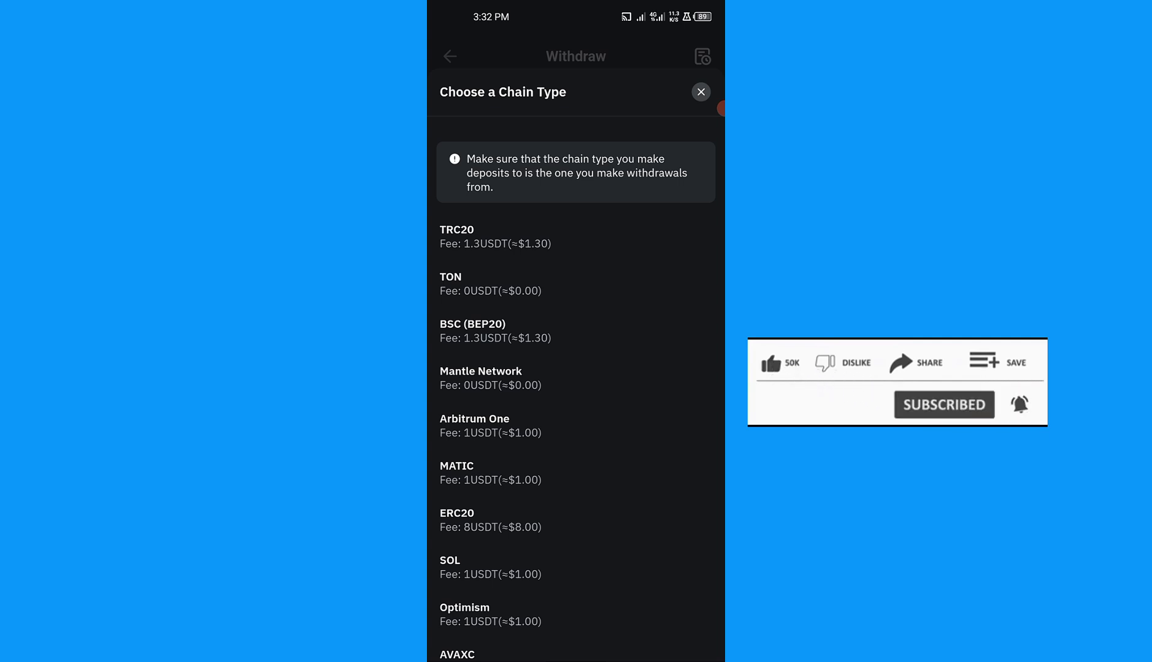
pyautogui.click(495, 236)
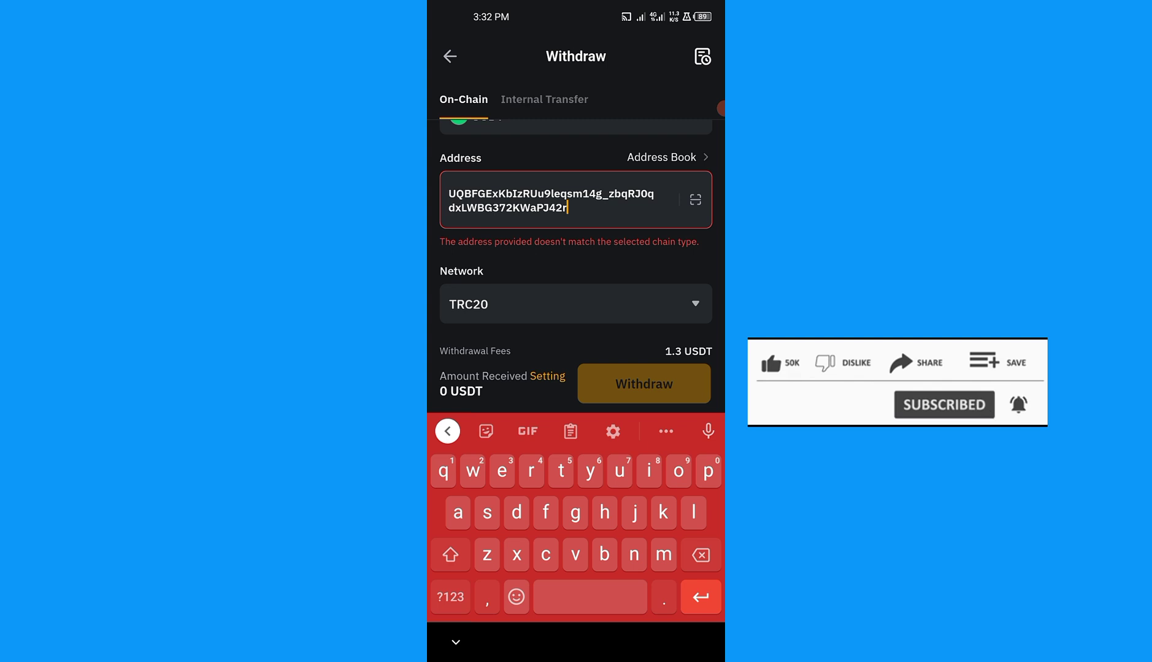
pyautogui.click(575, 303)
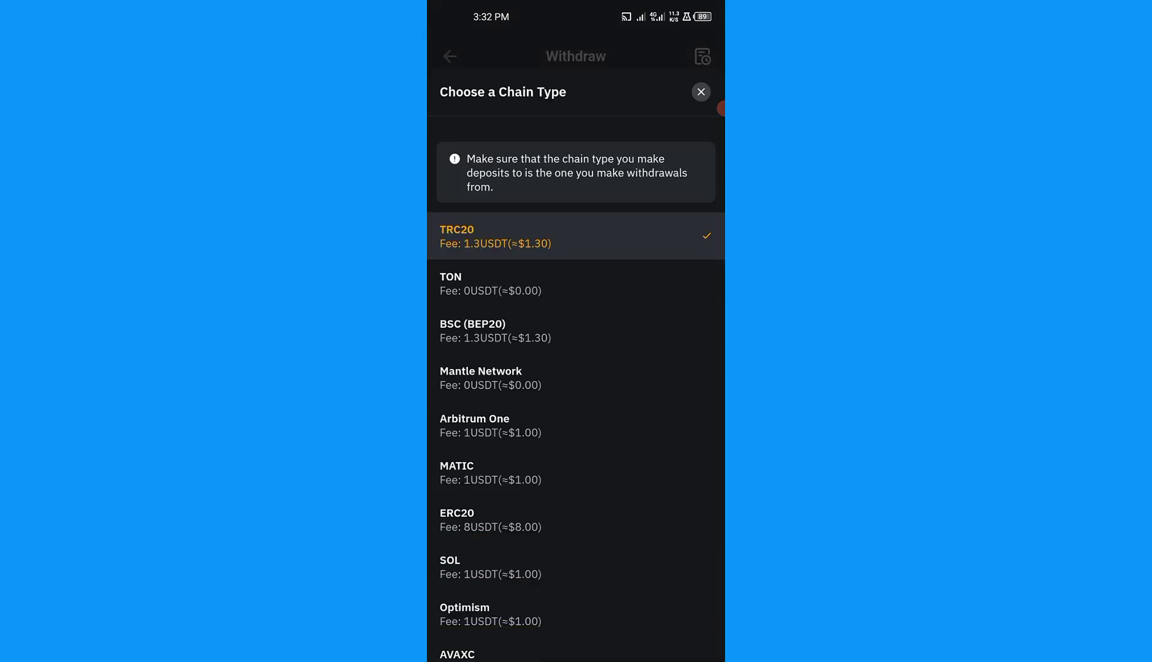
pyautogui.click(491, 283)
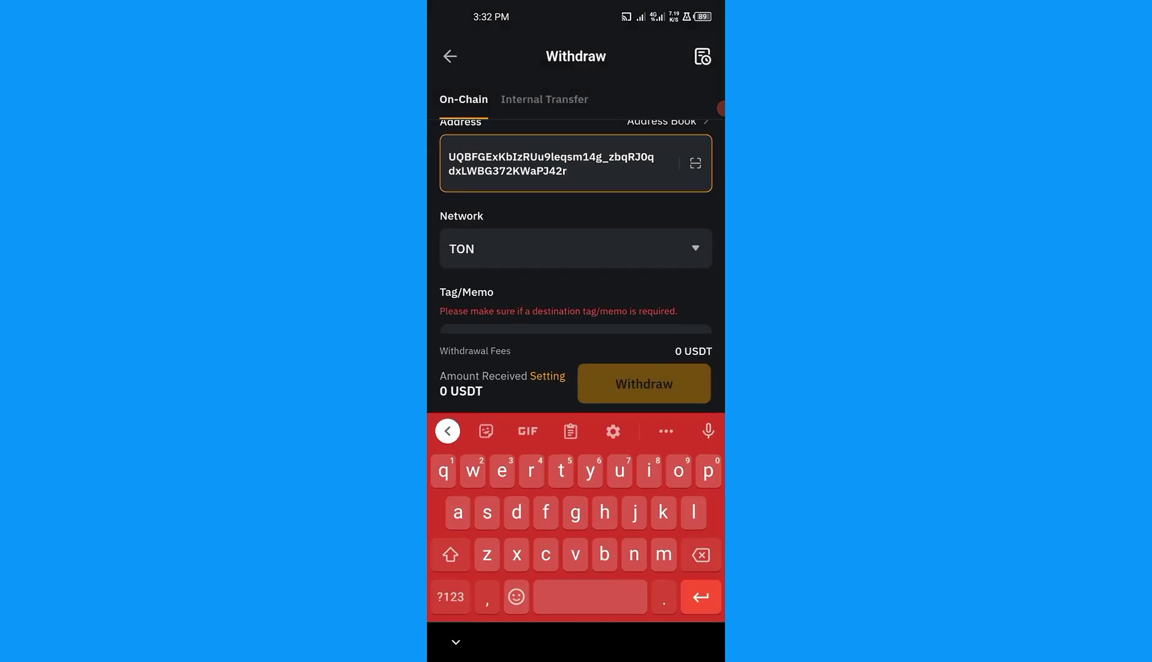
pyautogui.scroll(-3, 576, 246)
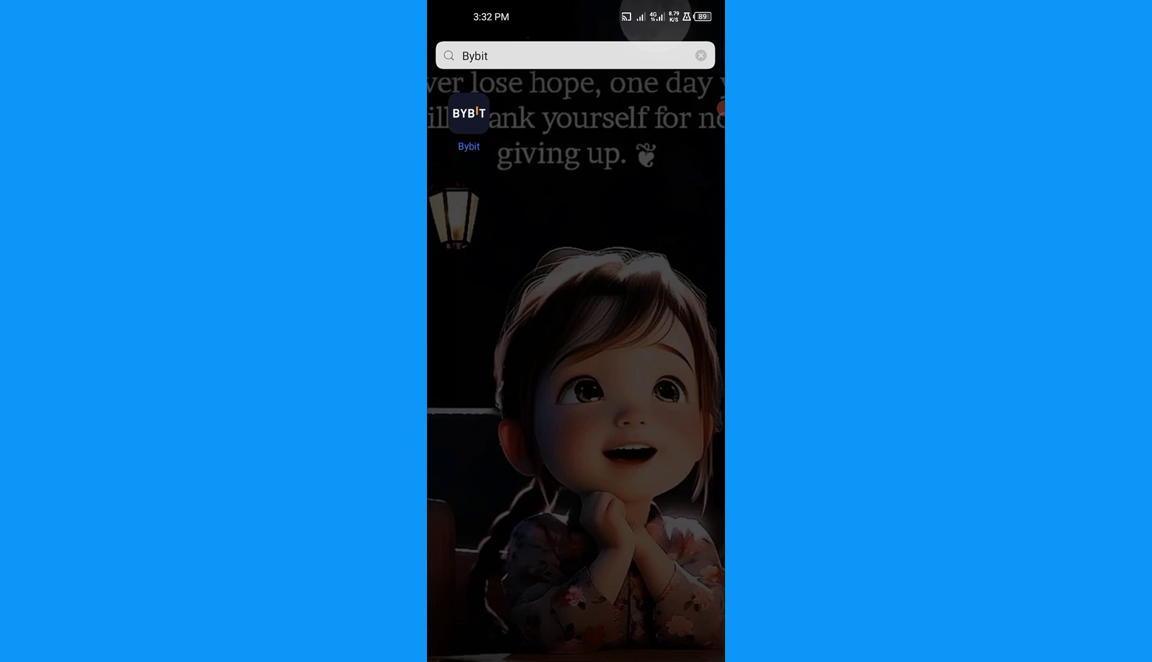
# Step: Reopen Tonkeeper by searching 'Tonk' in the launcher
pyautogui.click(487, 56)
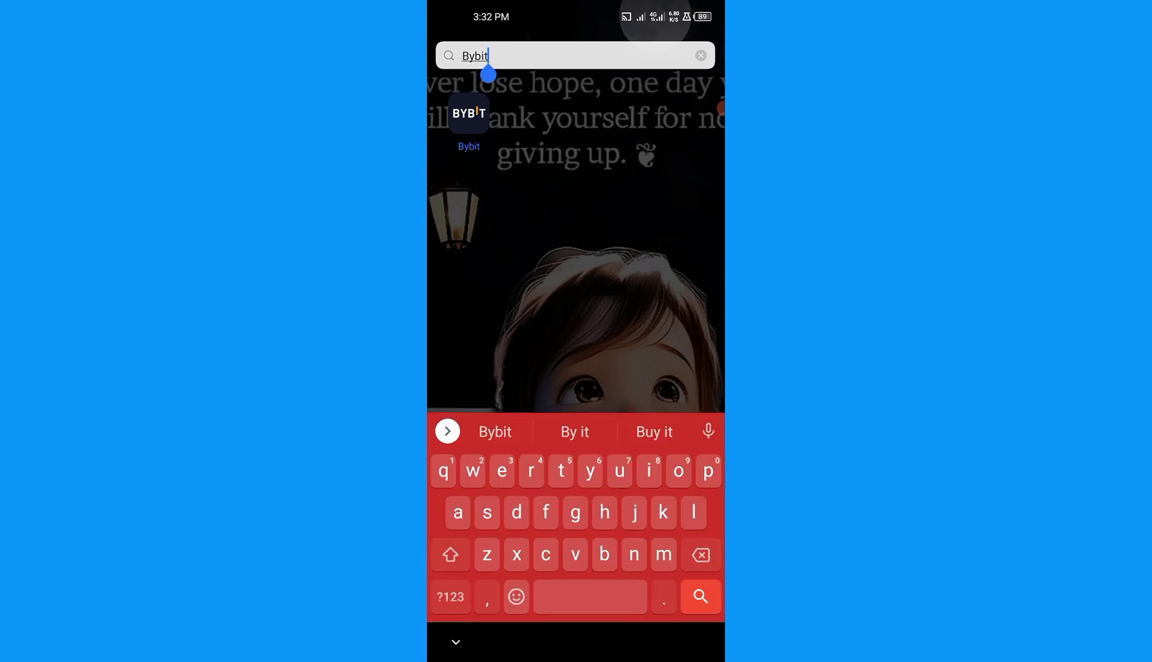
pyautogui.press('BackSpace')
pyautogui.press('BackSpace')
pyautogui.press('BackSpace')
pyautogui.press('BackSpace')
pyautogui.press('BackSpace')
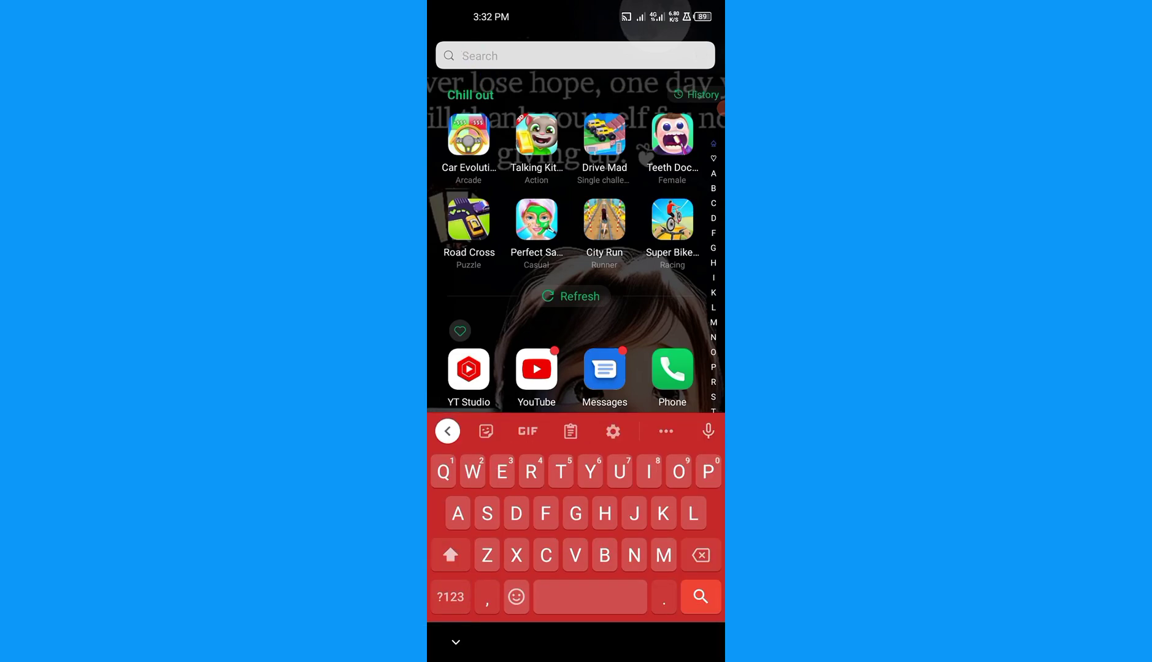
pyautogui.write('To')
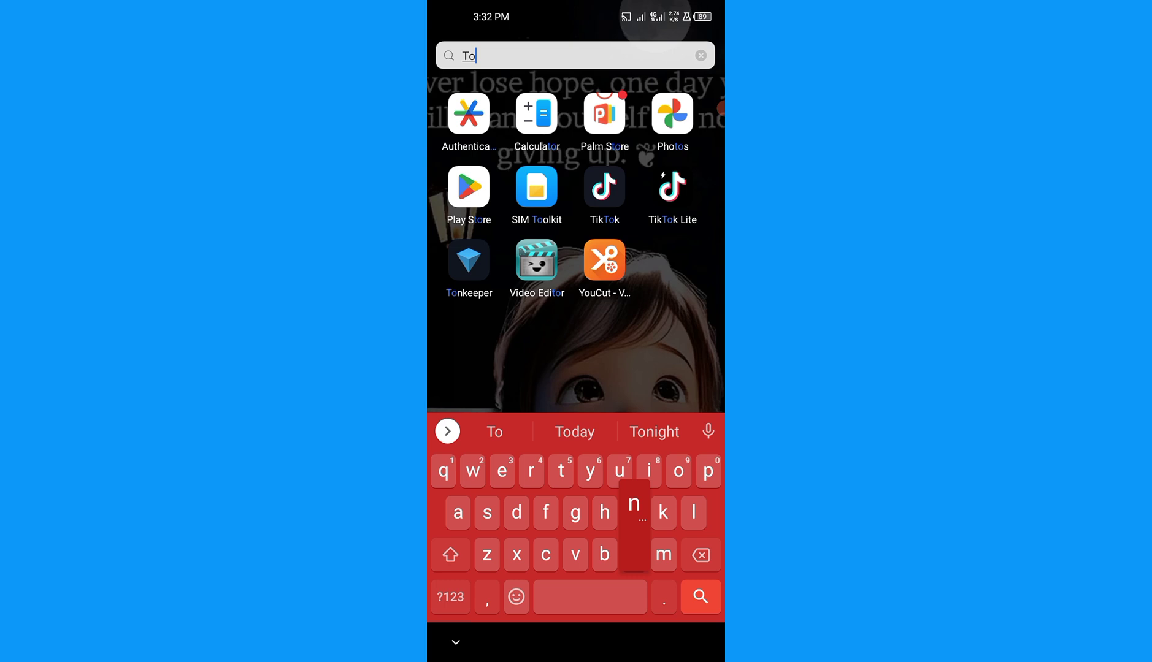
pyautogui.write('nl')
pyautogui.press('BackSpace')
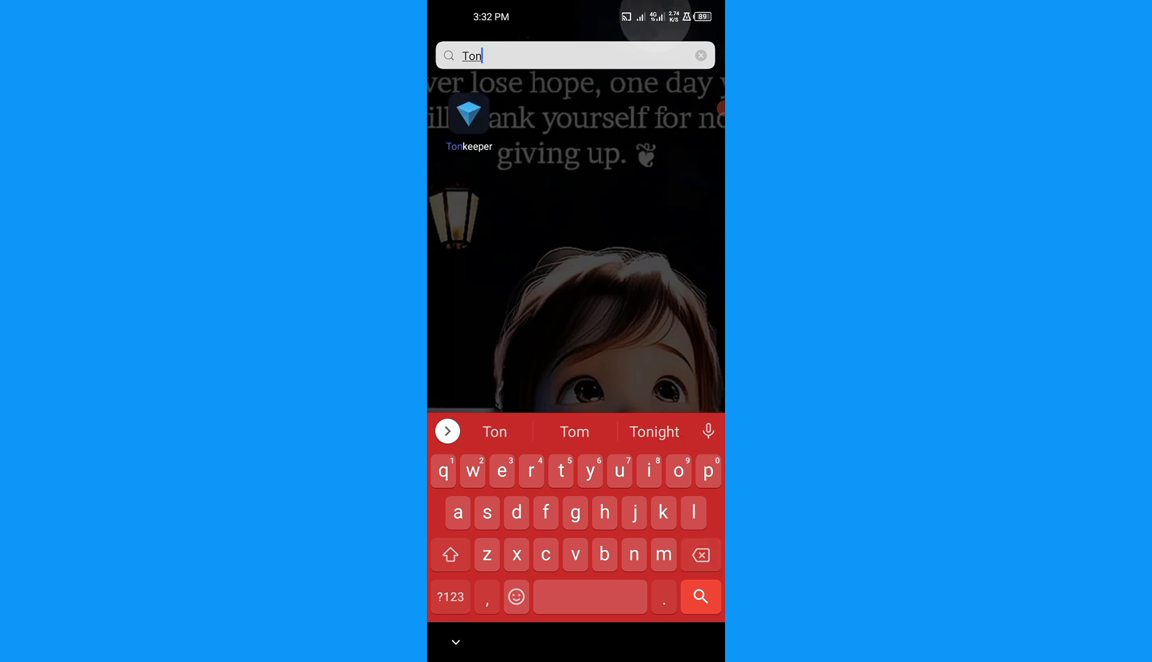
pyautogui.write('k')
pyautogui.click(468, 113)
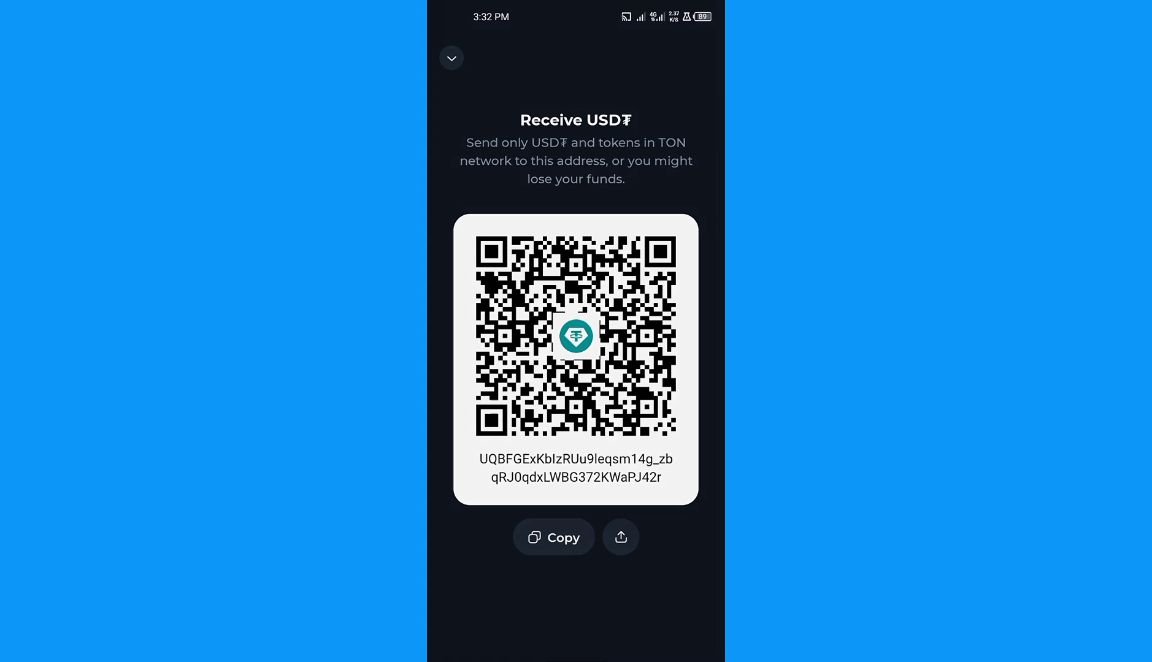
# Step: Copy the USD₮ receiving address again and return to the launcher
pyautogui.click(621, 537)
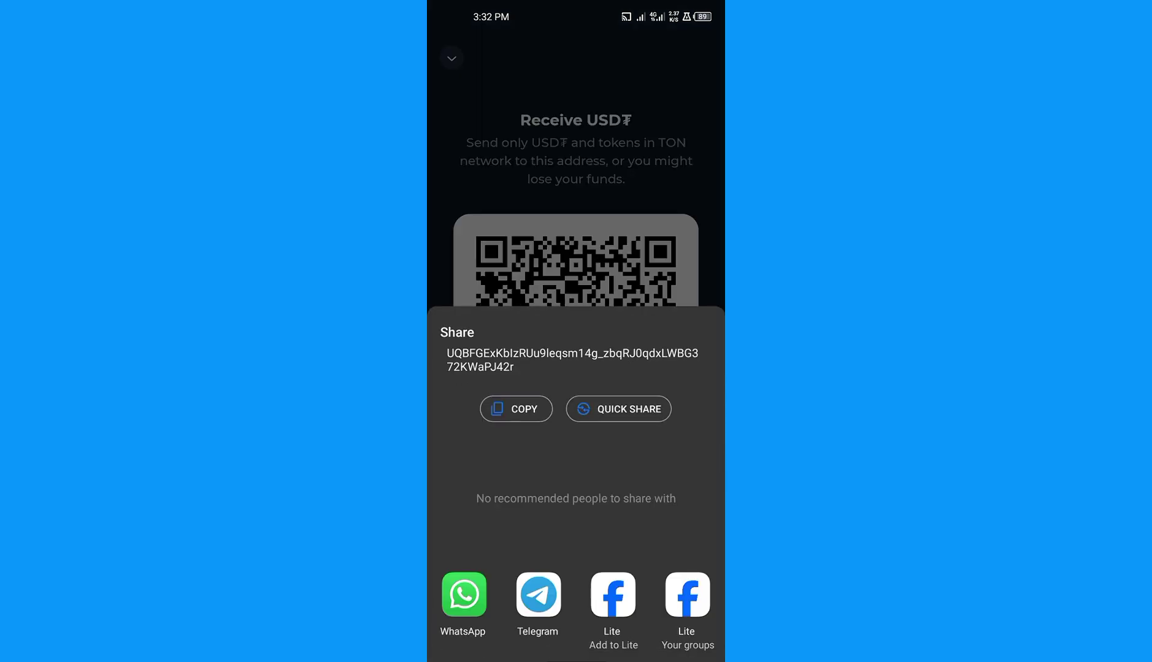
pyautogui.press('Escape')
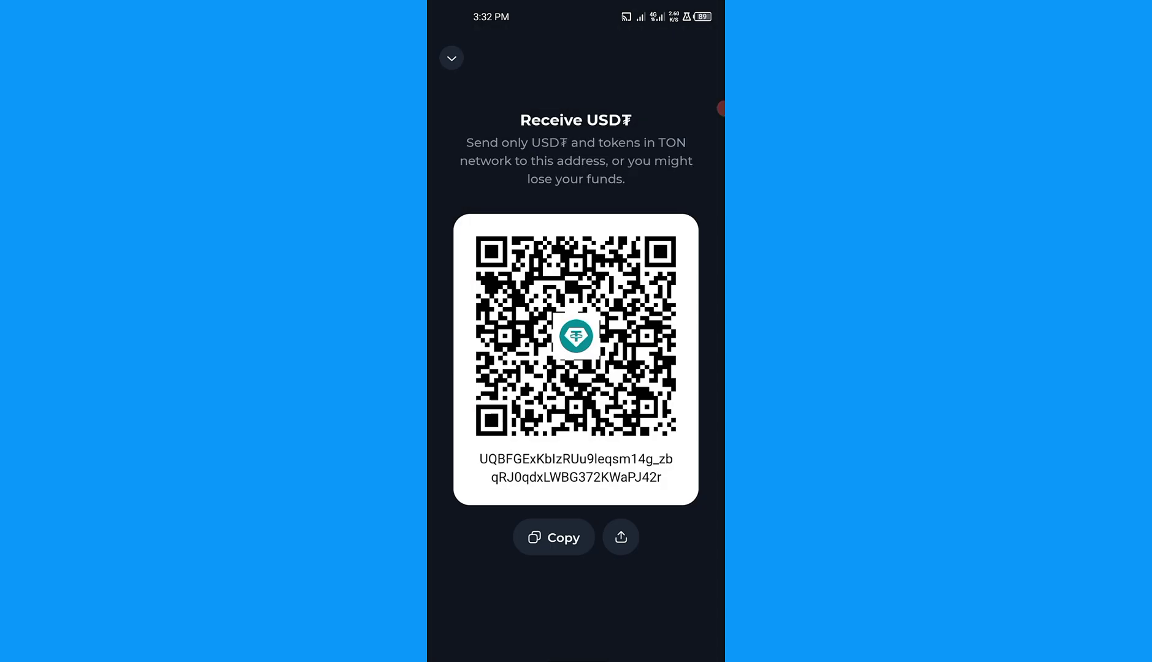
pyautogui.click(575, 468)
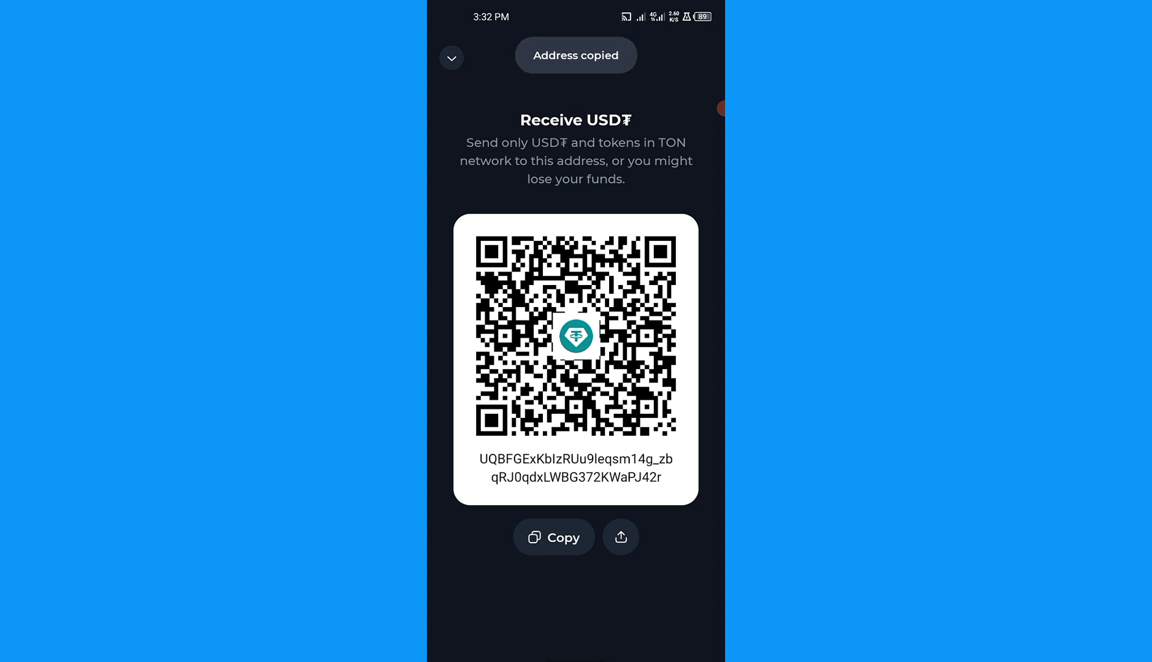
pyautogui.press('Escape')
pyautogui.write('Tonk')
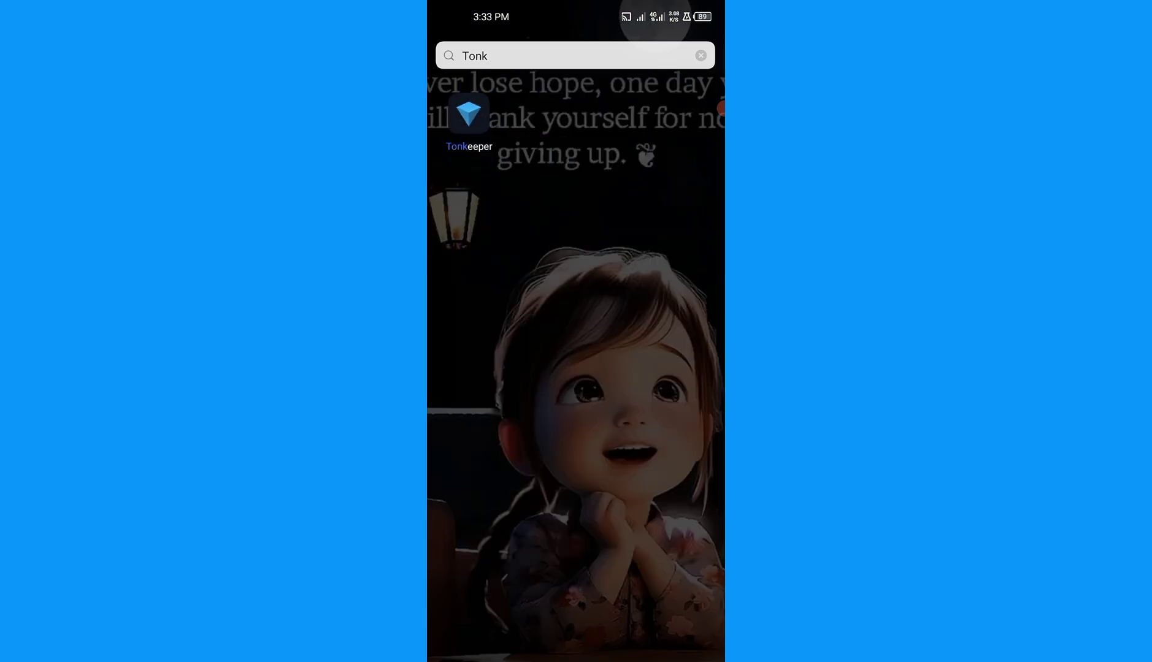
# Step: Search 'Byb' in the launcher and reopen Bybit
pyautogui.click(485, 56)
pyautogui.press('BackSpace')
pyautogui.press('BackSpace')
pyautogui.press('BackSpace')
pyautogui.press('BackSpace')
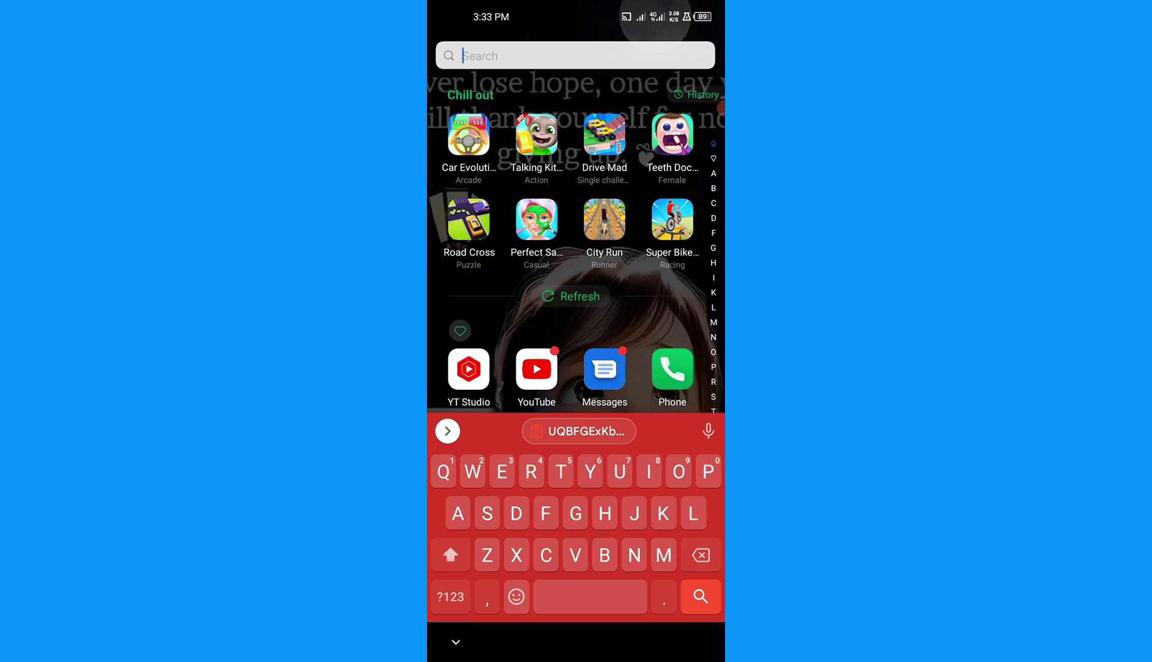
pyautogui.write('By')
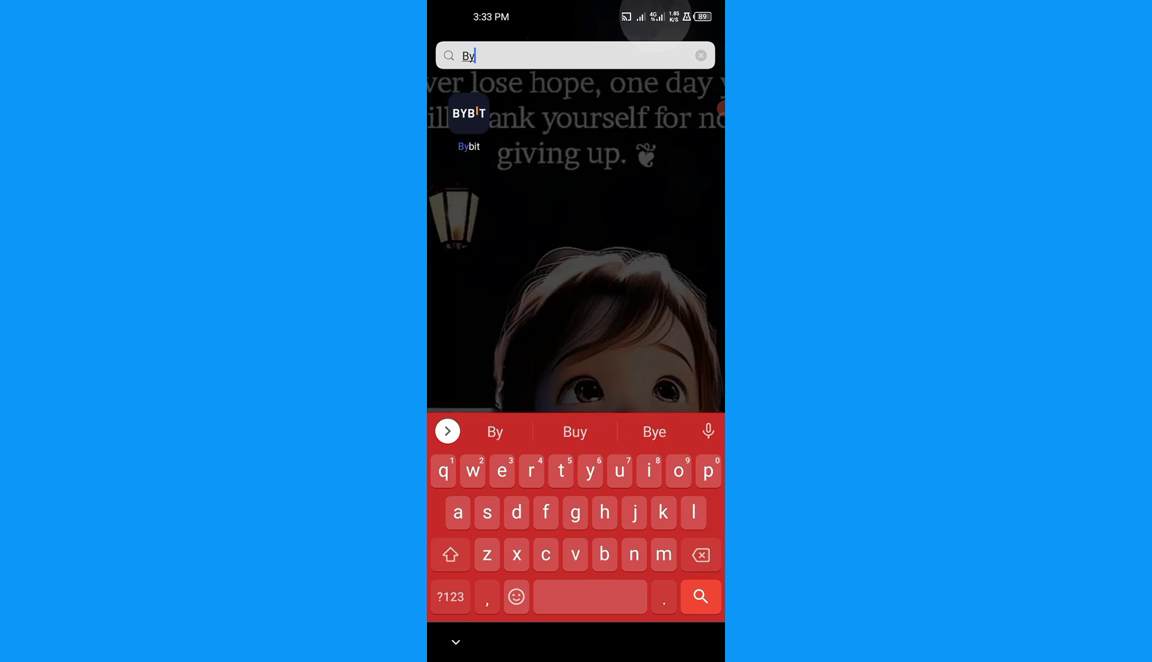
pyautogui.write('b')
pyautogui.click(468, 113)
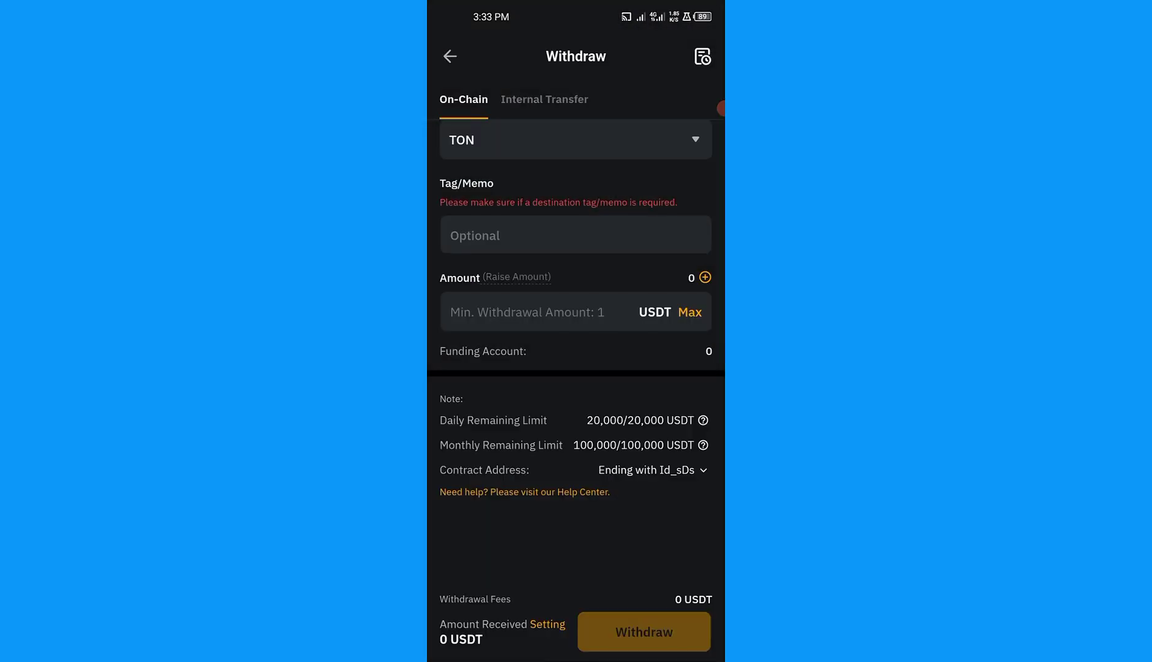
# Step: Enter memo 'Nothing' and amount 1200 USDT on the withdrawal form
pyautogui.click(576, 235)
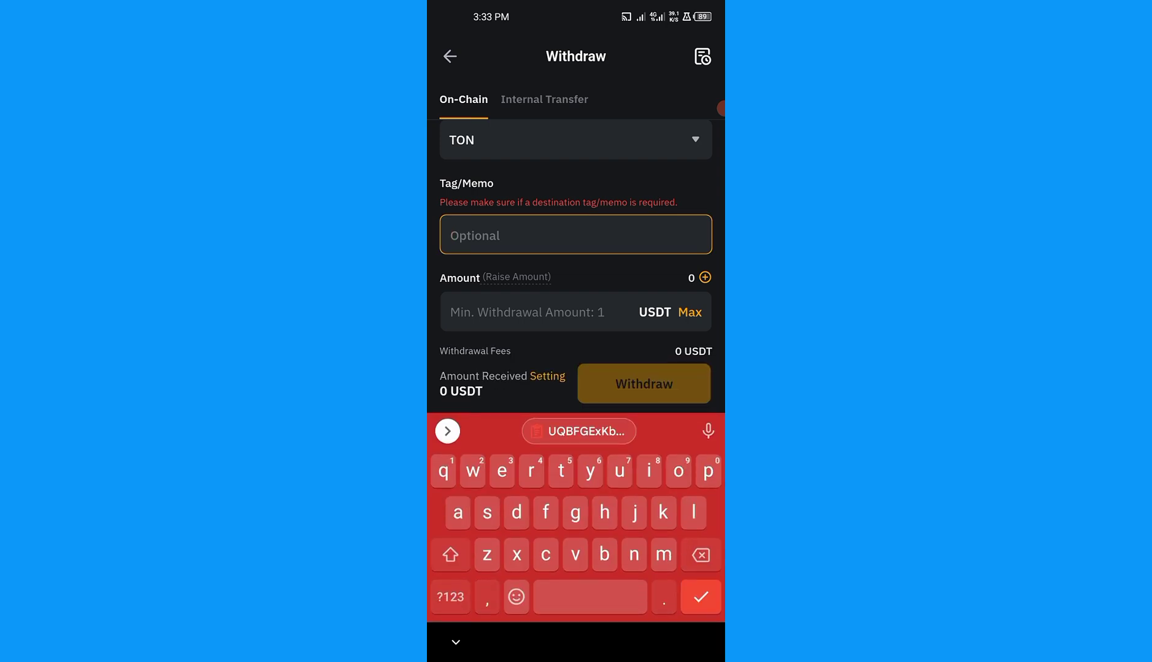
pyautogui.write('N')
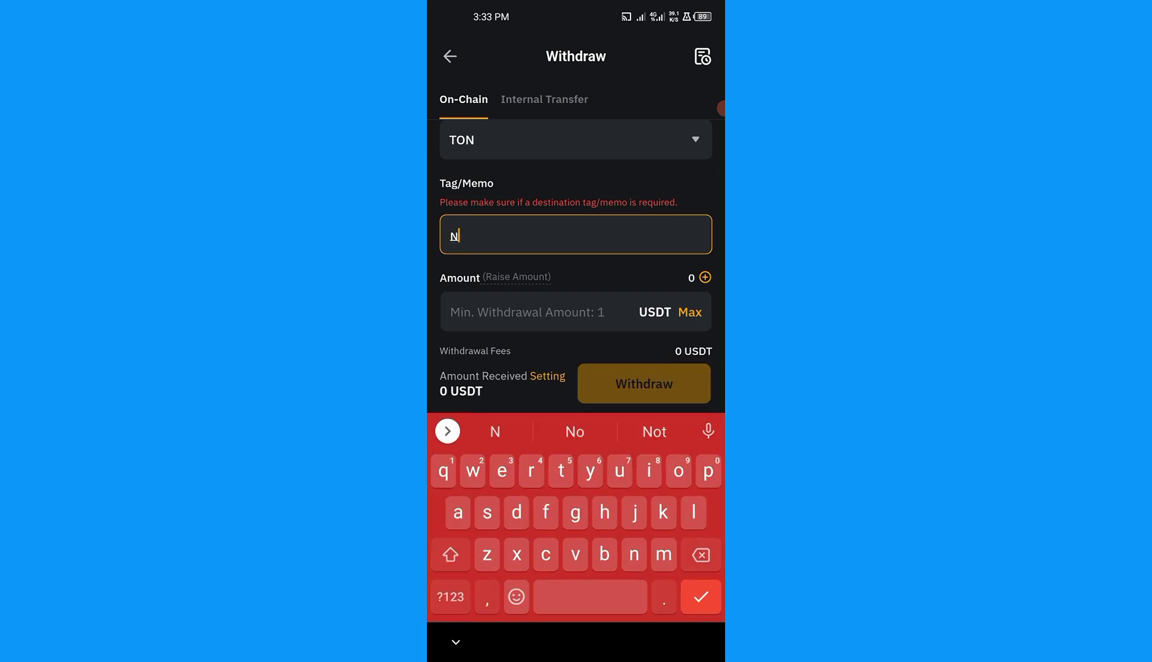
pyautogui.write('oth')
pyautogui.click(574, 432)
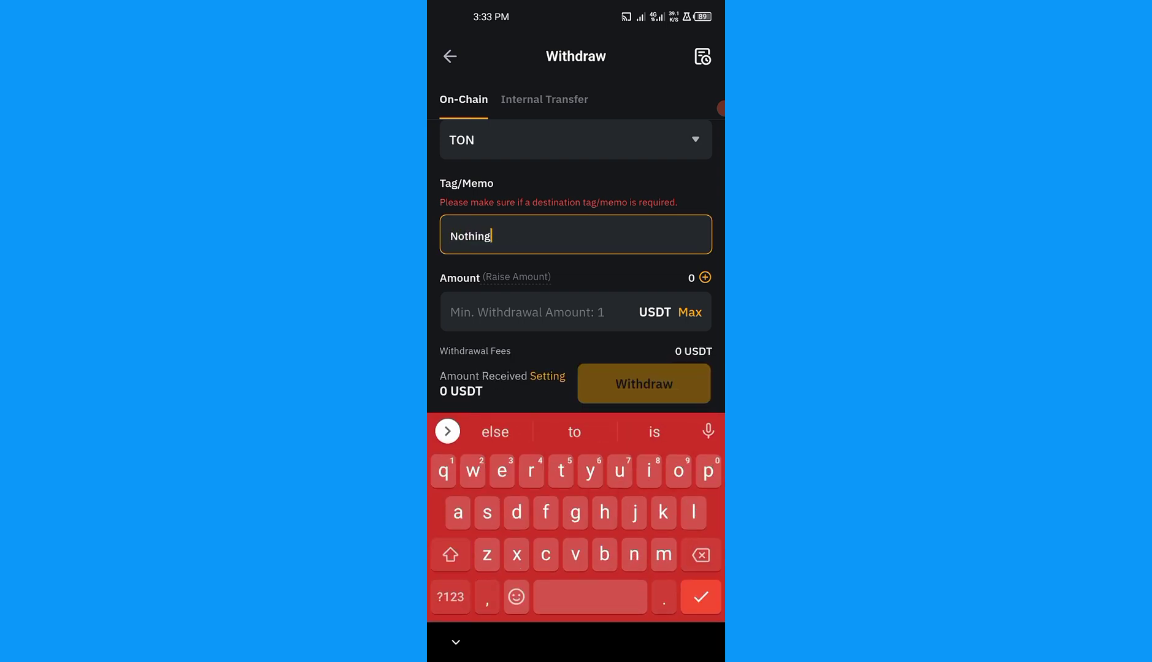
pyautogui.press('Tab')
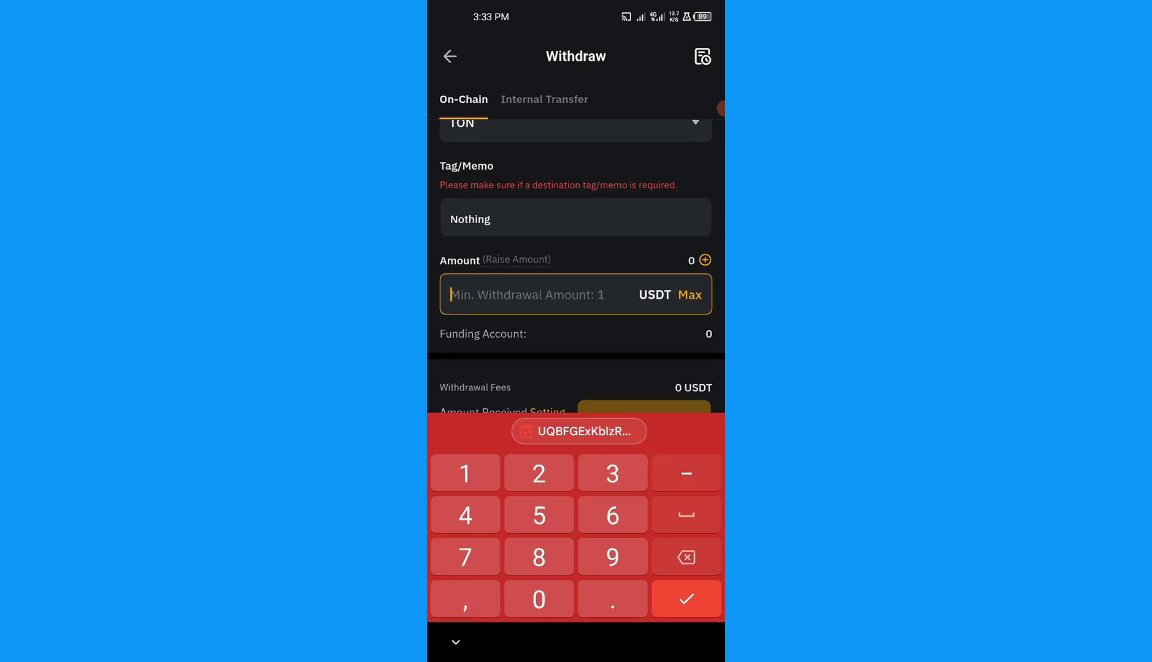
pyautogui.write('12')
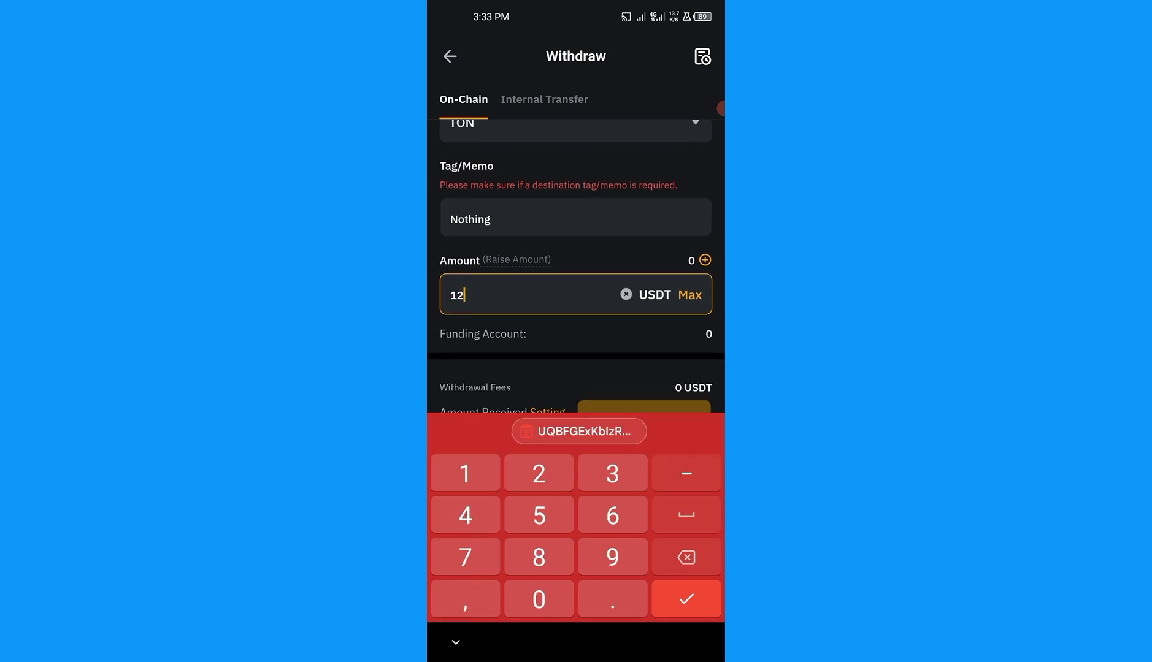
pyautogui.write('00')
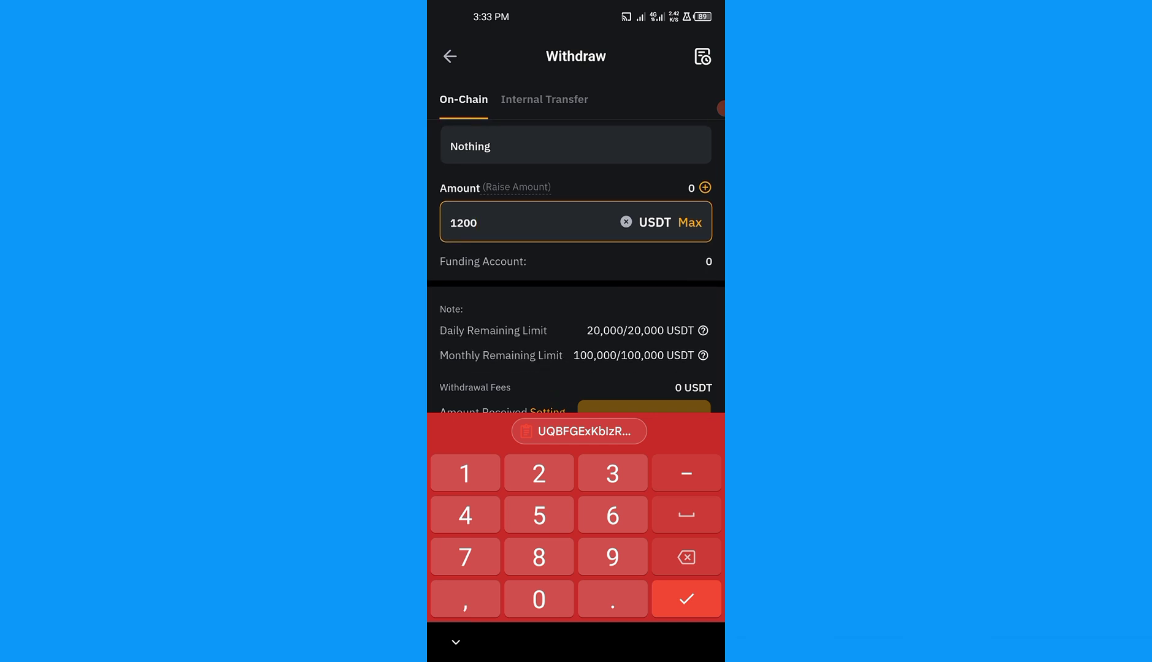
pyautogui.scroll(-3, 576, 245)
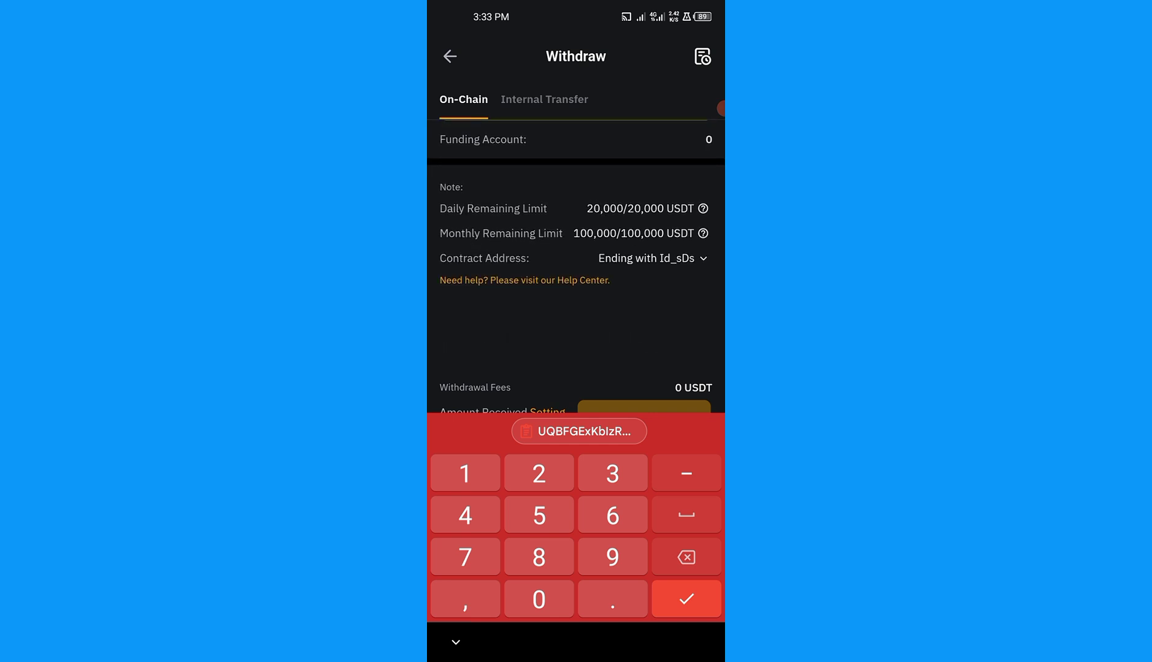
pyautogui.press('Escape')
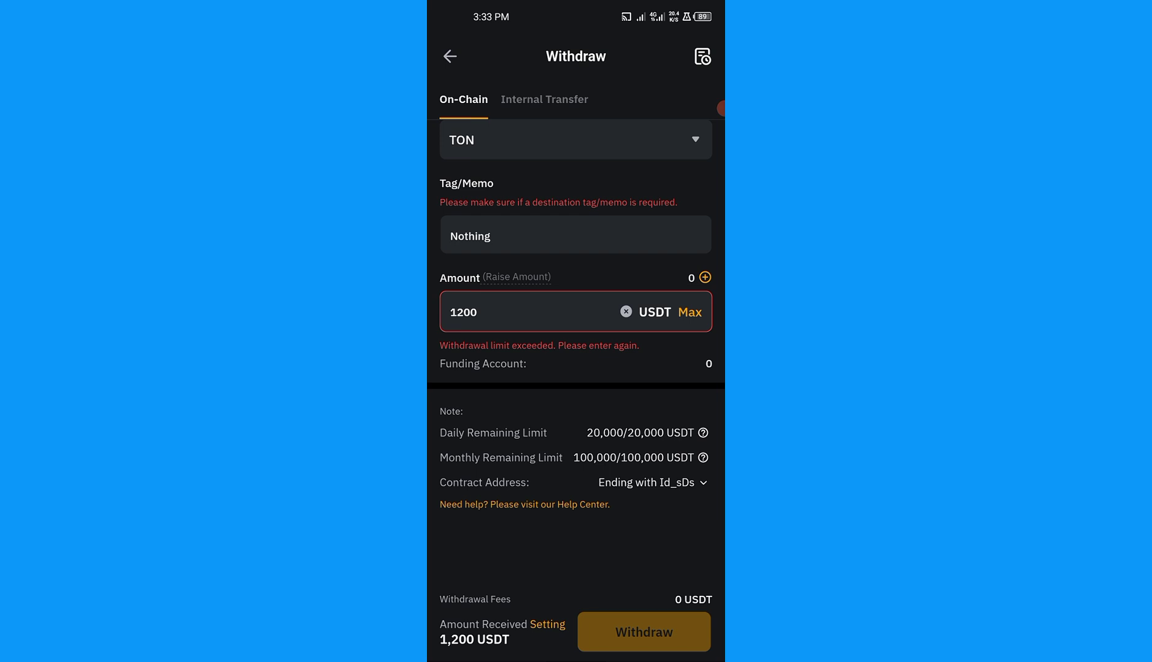
pyautogui.click(547, 624)
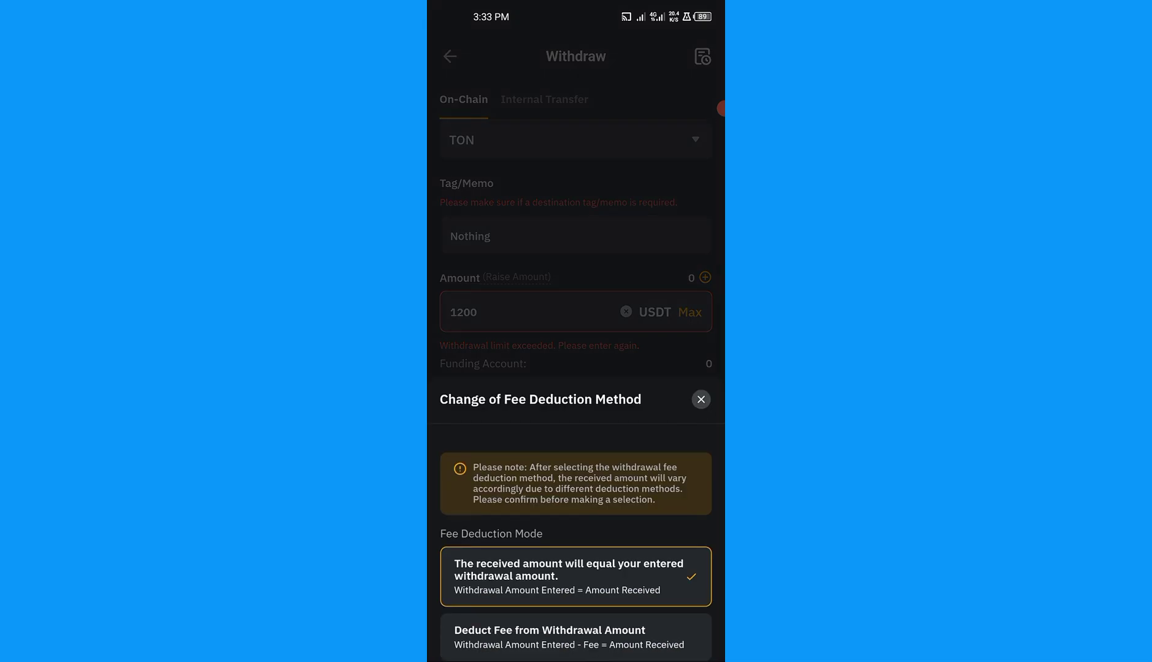